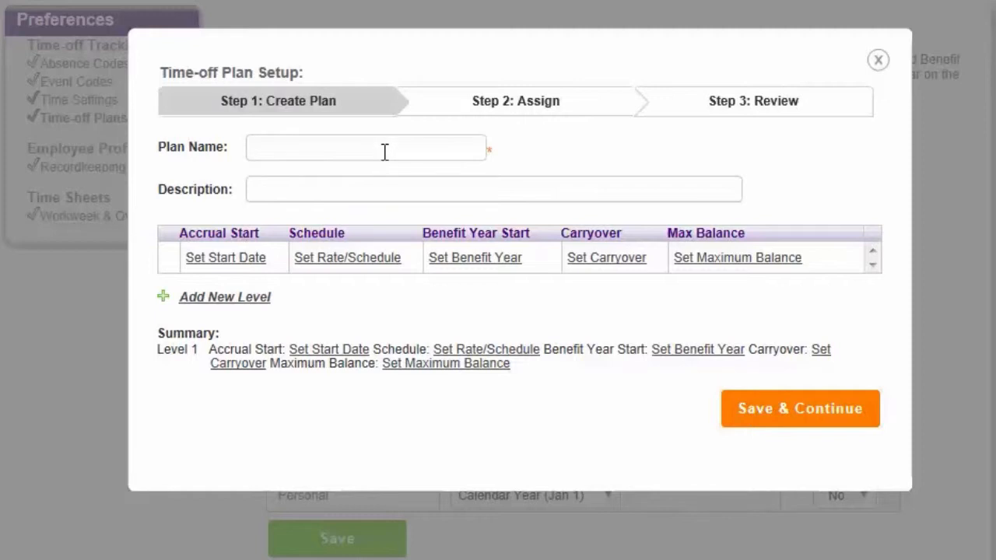
# Name the new time-off plan "Employee Plan" and describe it as "All Employees".
pyautogui.click(382, 150)
pyautogui.write('Employee Plan')
pyautogui.press('Tab')
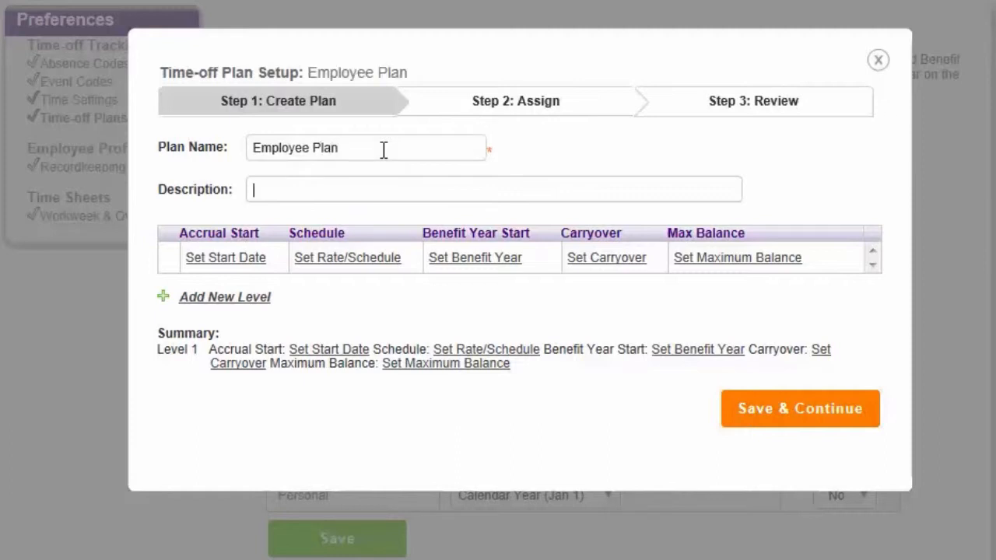
pyautogui.write('All Employees')
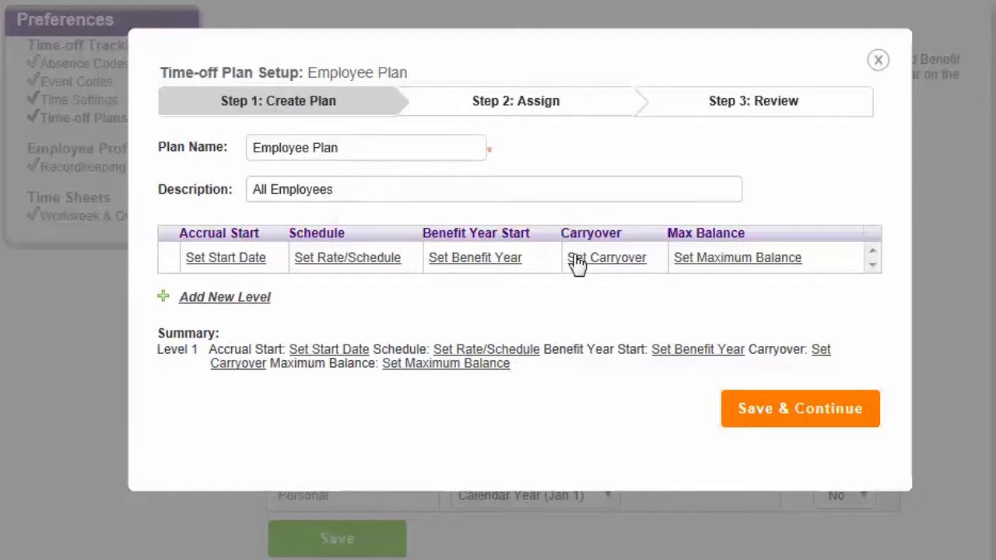
# Set the first level's accrual start to the hire date and save it.
pyautogui.click(229, 259)
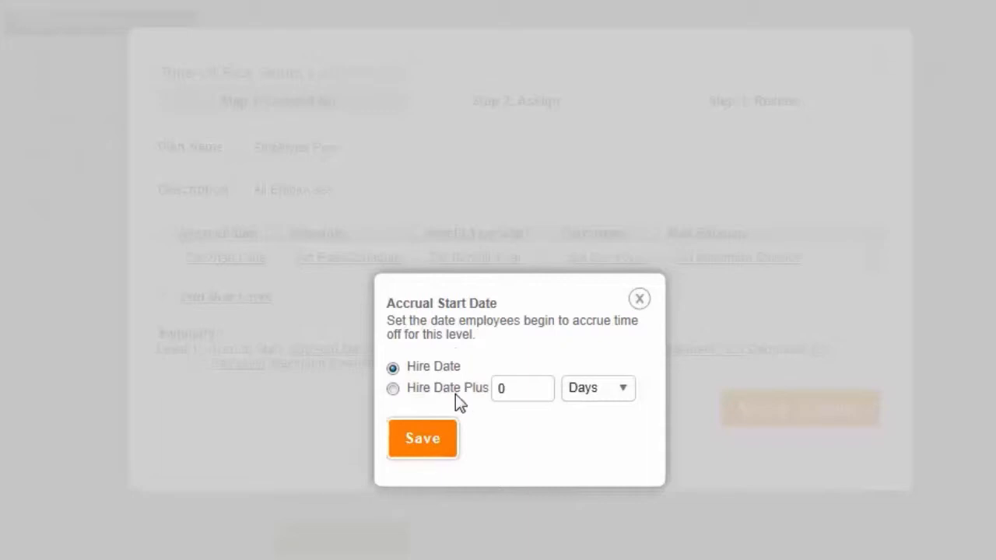
pyautogui.click(392, 389)
pyautogui.click(393, 367)
pyautogui.click(419, 437)
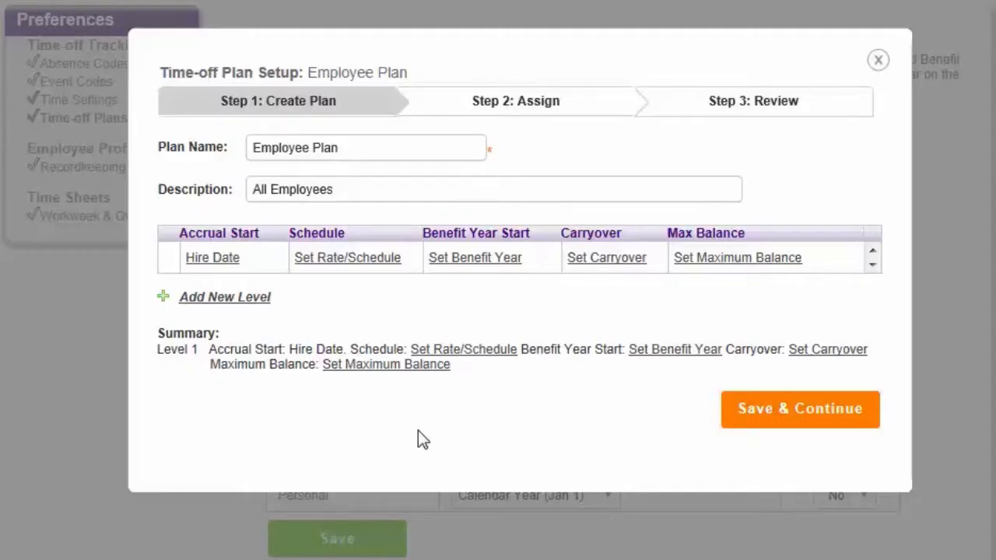
# Set the first level's accrual schedule to weekly, 1.80 hours on Fridays, and save it.
pyautogui.click(361, 261)
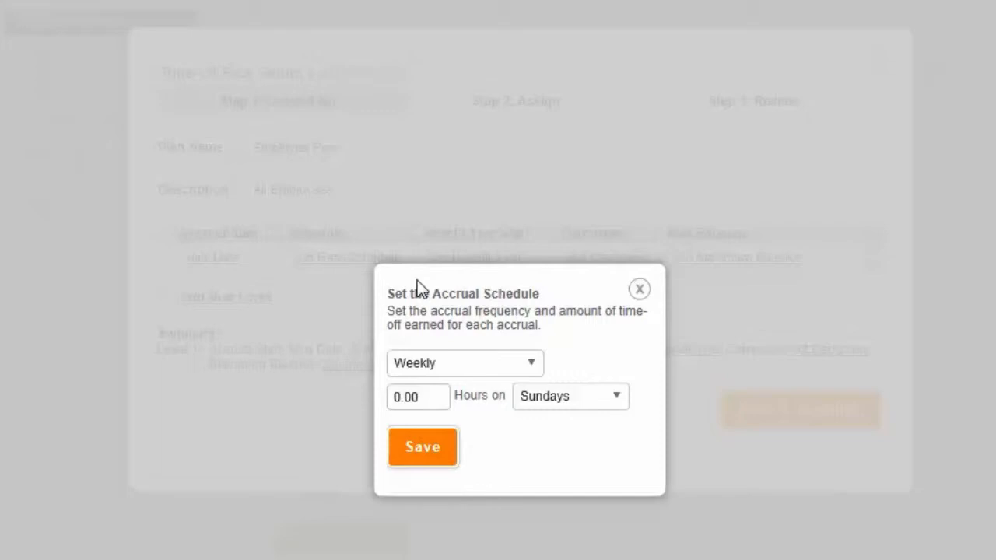
pyautogui.click(525, 363)
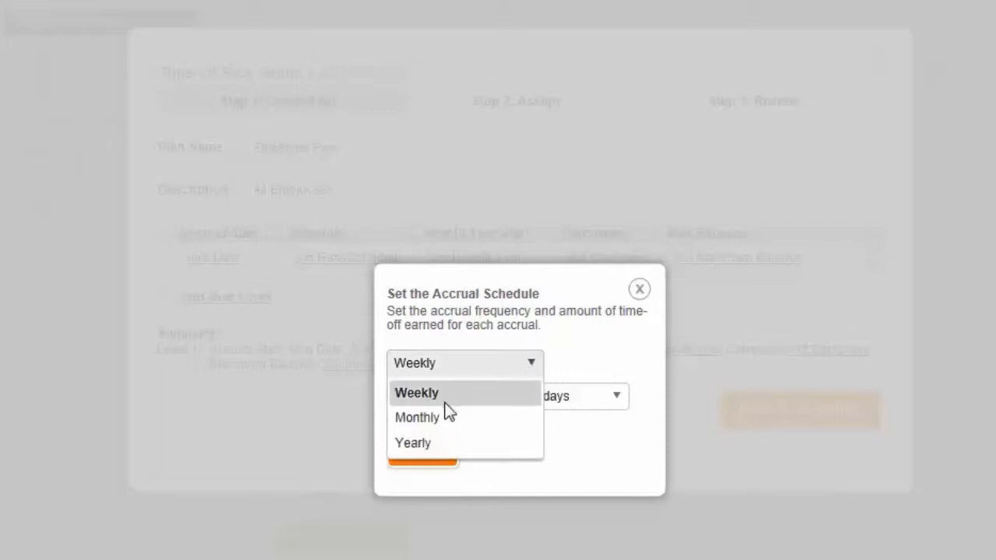
pyautogui.click(516, 371)
pyautogui.moveTo(438, 395); pyautogui.dragTo(354, 398)
pyautogui.write('1.')
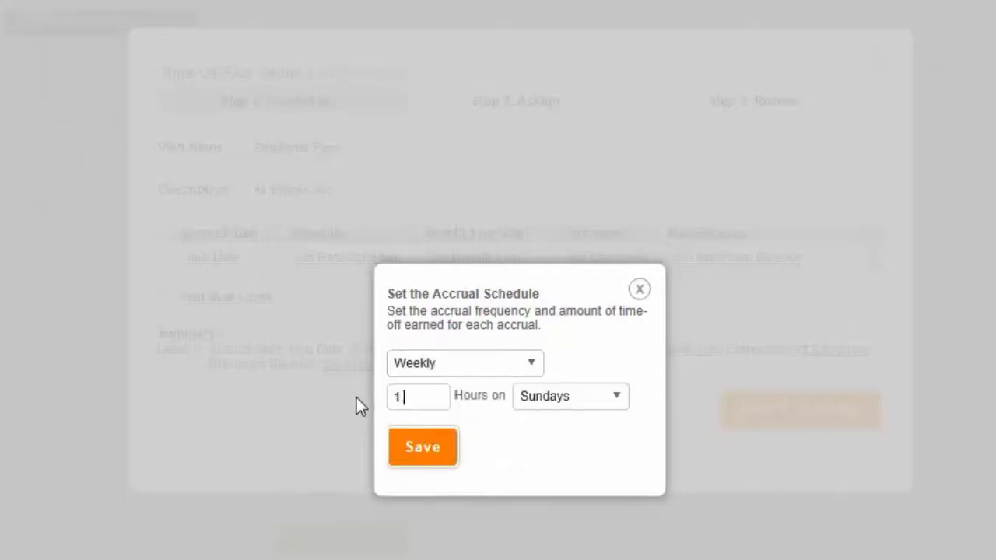
pyautogui.write('8')
pyautogui.click(558, 418)
pyautogui.click(567, 551)
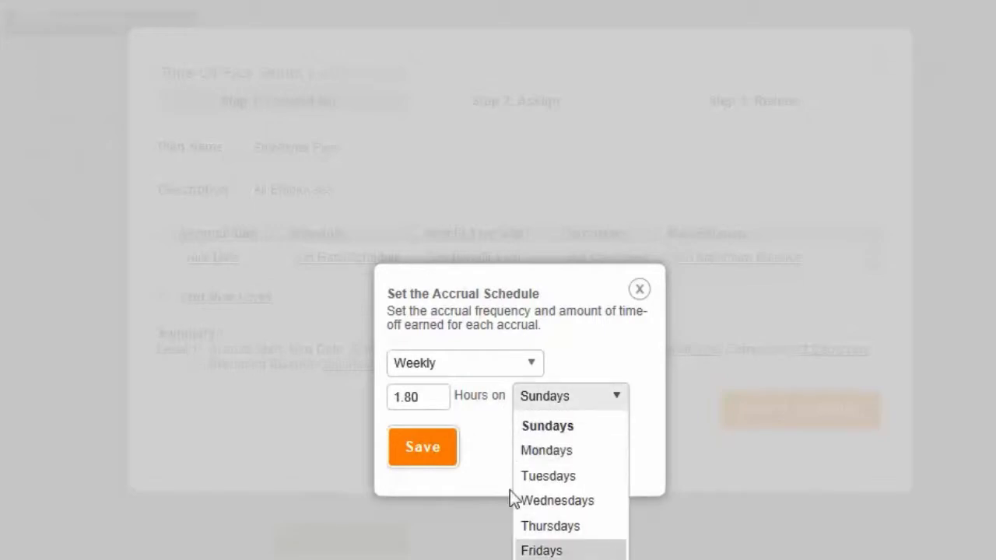
pyautogui.click(424, 448)
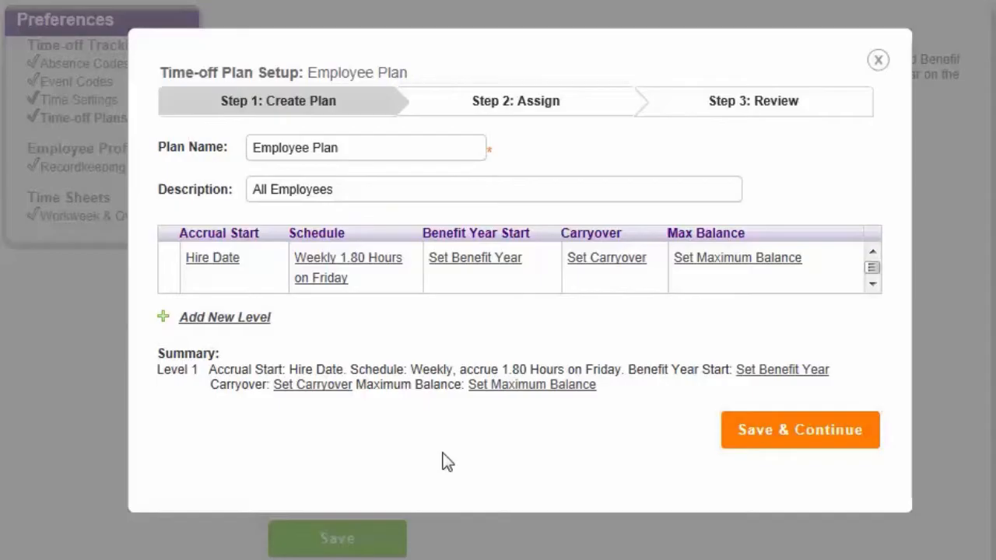
# Set the first level's benefit year to start January 1 and allow balances to carry over.
pyautogui.click(473, 259)
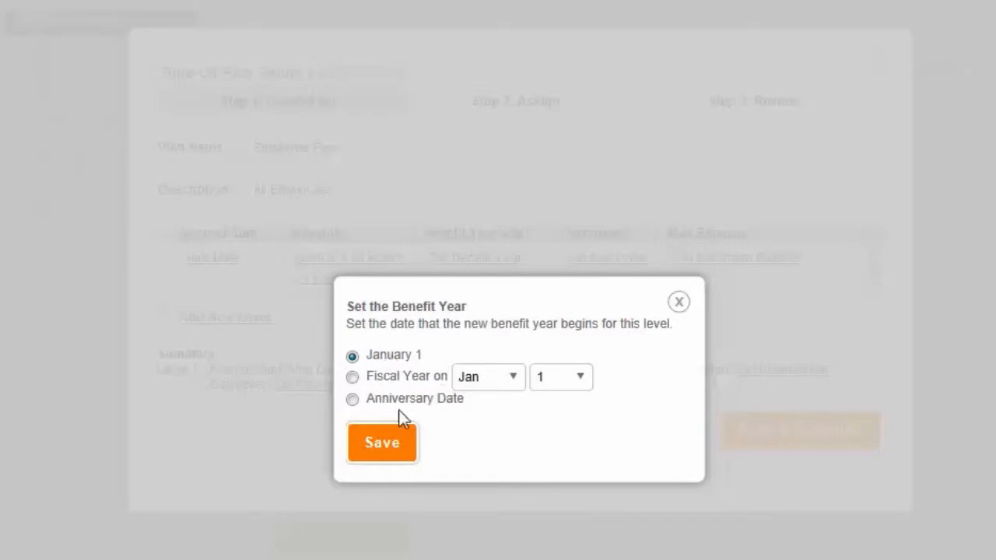
pyautogui.click(392, 450)
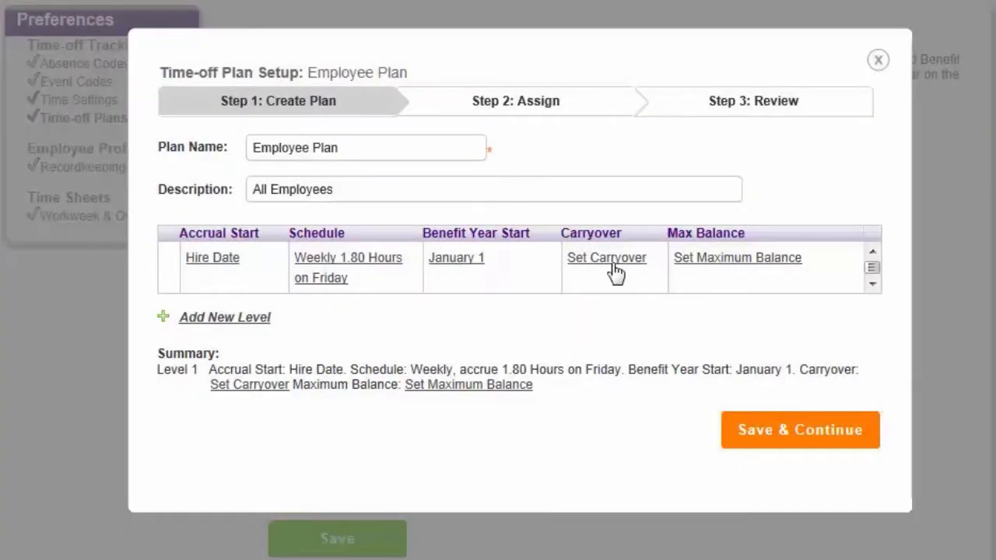
pyautogui.click(612, 262)
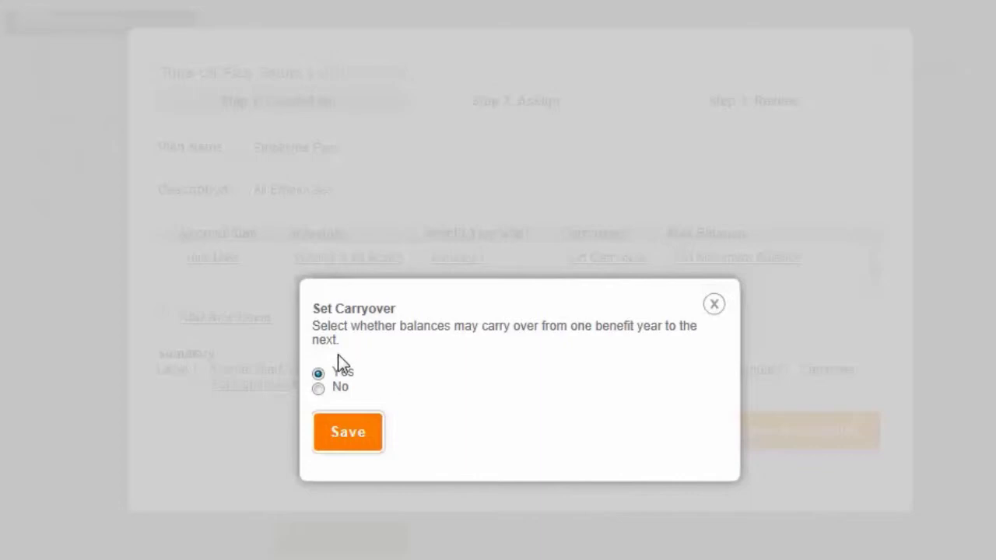
pyautogui.click(356, 434)
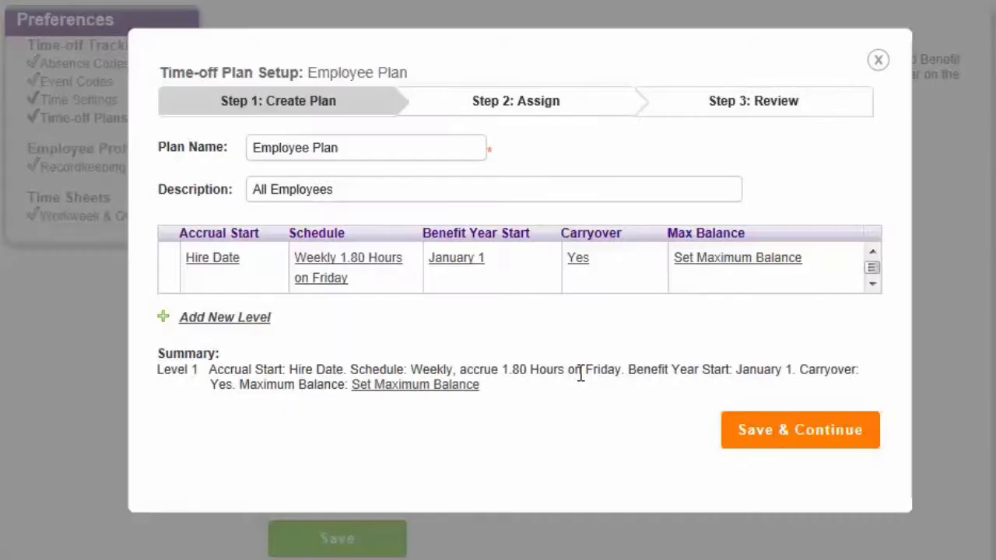
# Limit the first level's maximum balance to 100 hours and save it.
pyautogui.click(739, 260)
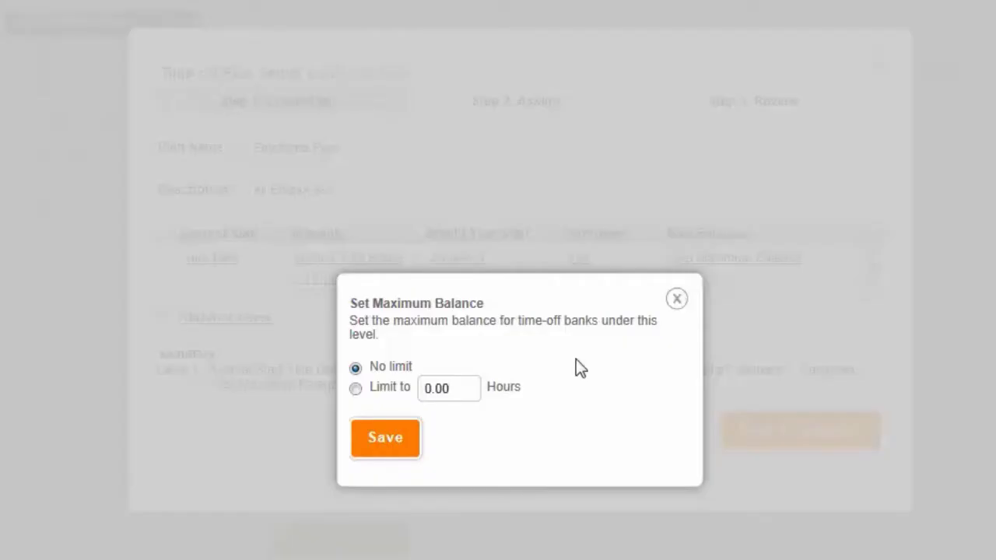
pyautogui.click(355, 389)
pyautogui.moveTo(462, 390); pyautogui.dragTo(361, 388)
pyautogui.write('100')
pyautogui.click(391, 438)
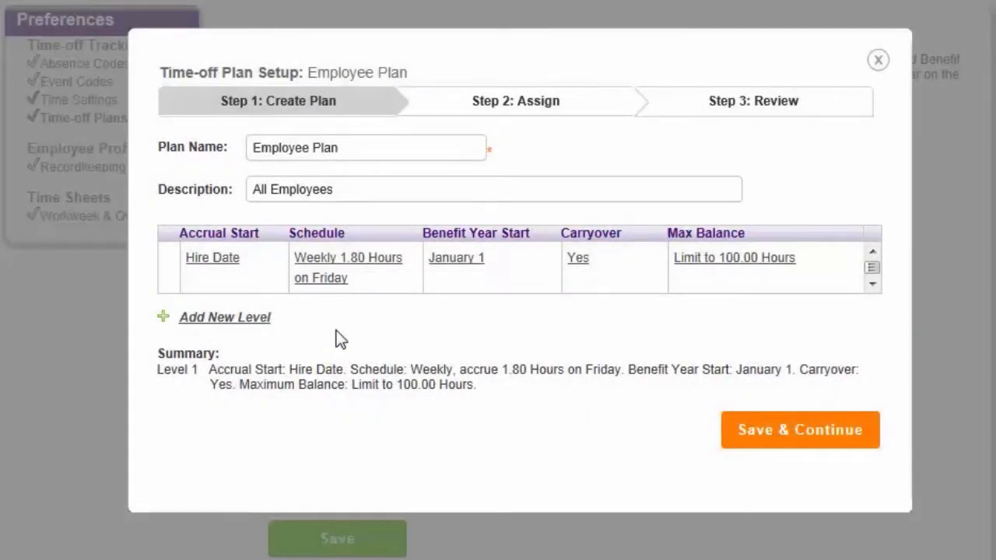
# Add a second level to the plan with accrual starting at hire date plus 3 years.
pyautogui.click(246, 319)
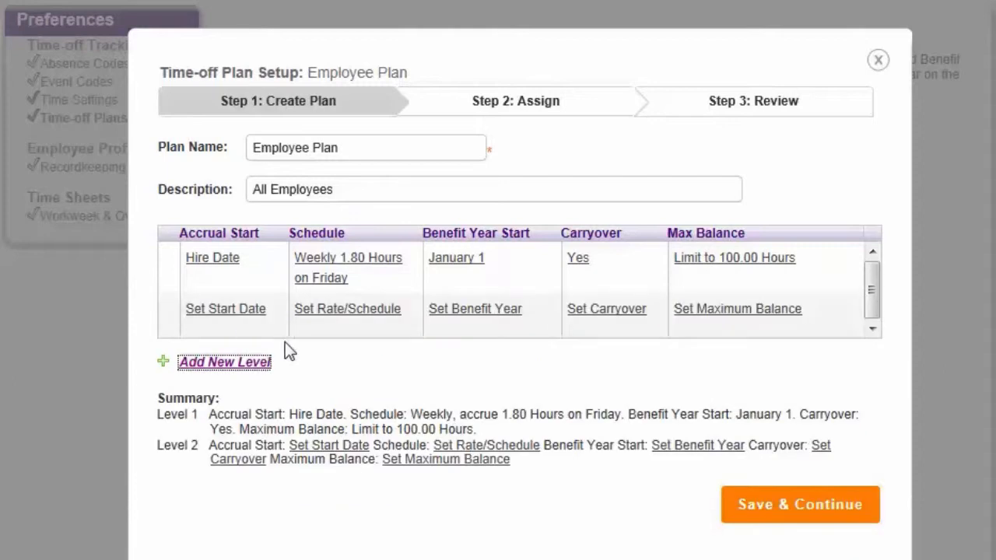
pyautogui.click(230, 314)
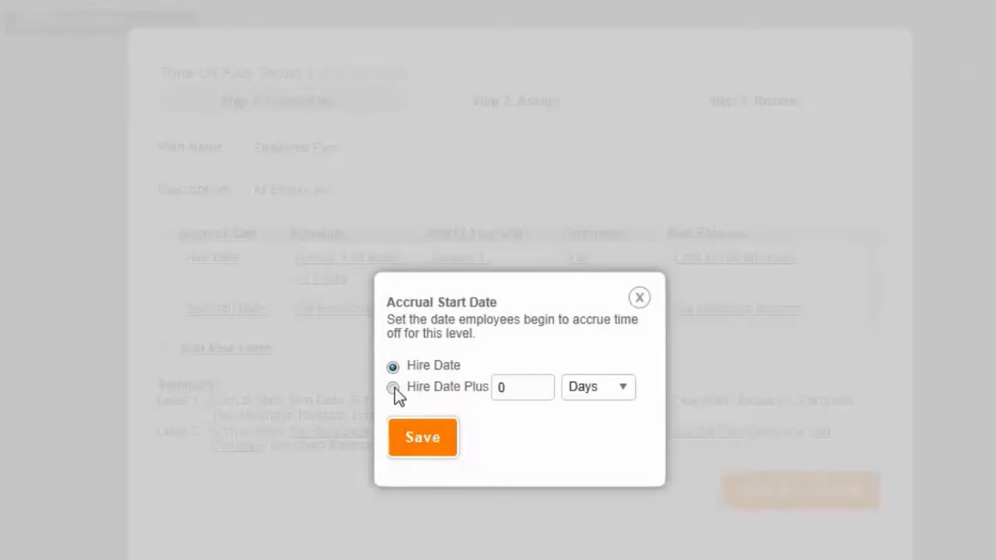
pyautogui.click(392, 388)
pyautogui.click(580, 392)
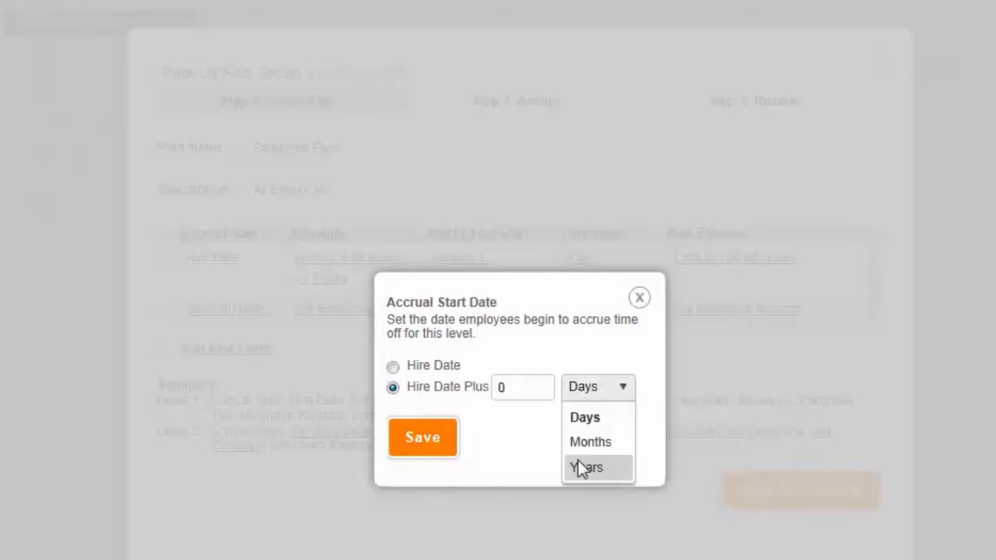
pyautogui.click(582, 467)
pyautogui.moveTo(509, 389); pyautogui.dragTo(474, 387)
pyautogui.write('3')
pyautogui.click(427, 441)
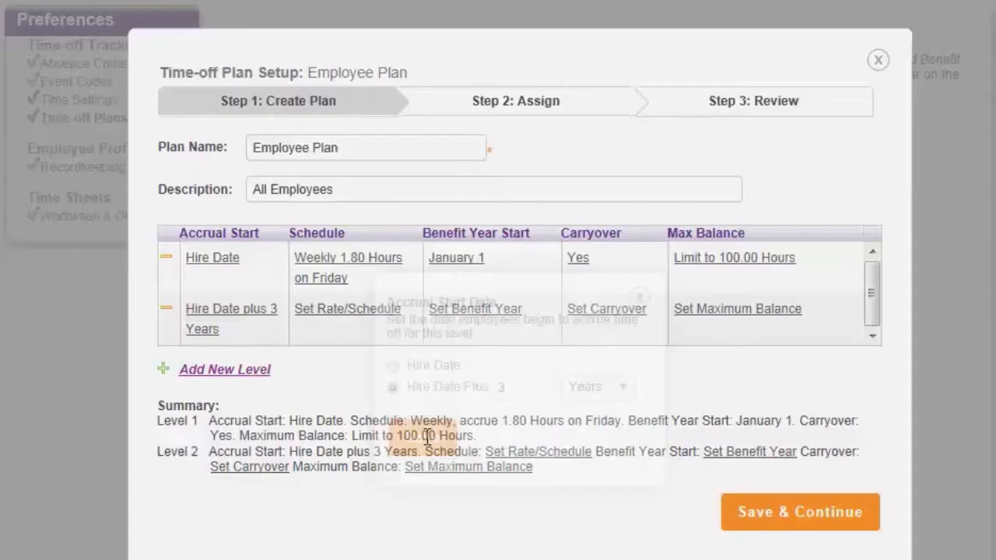
# Set the second level's accrual schedule to weekly, 3.00 hours on Fridays, and save it.
pyautogui.click(340, 316)
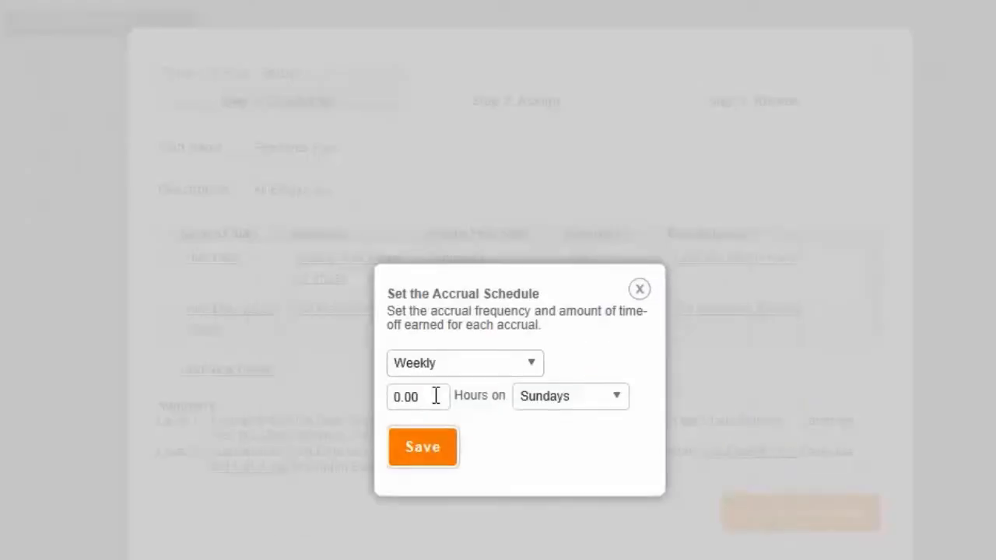
pyautogui.moveTo(435, 396); pyautogui.dragTo(327, 395)
pyautogui.write('3')
pyautogui.click(580, 403)
pyautogui.click(540, 547)
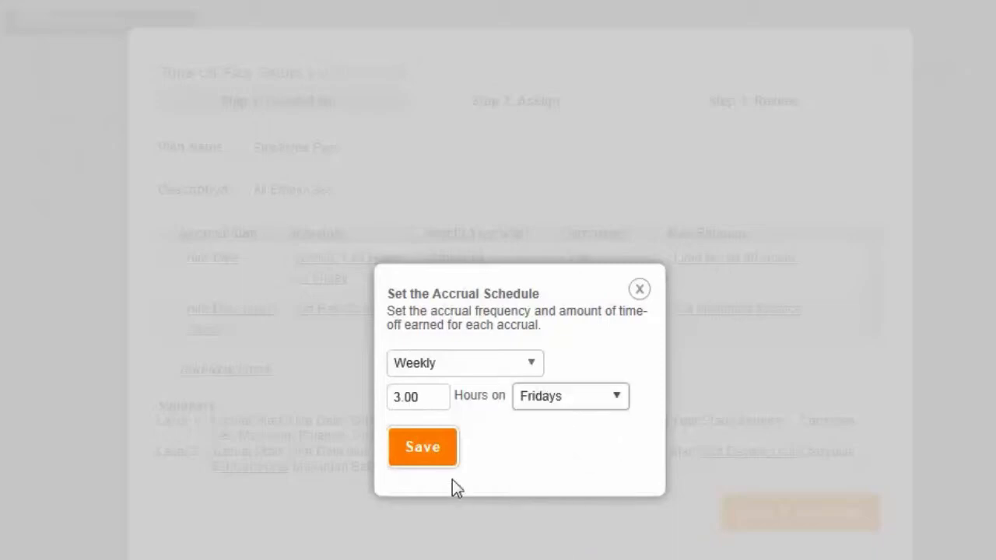
pyautogui.click(441, 459)
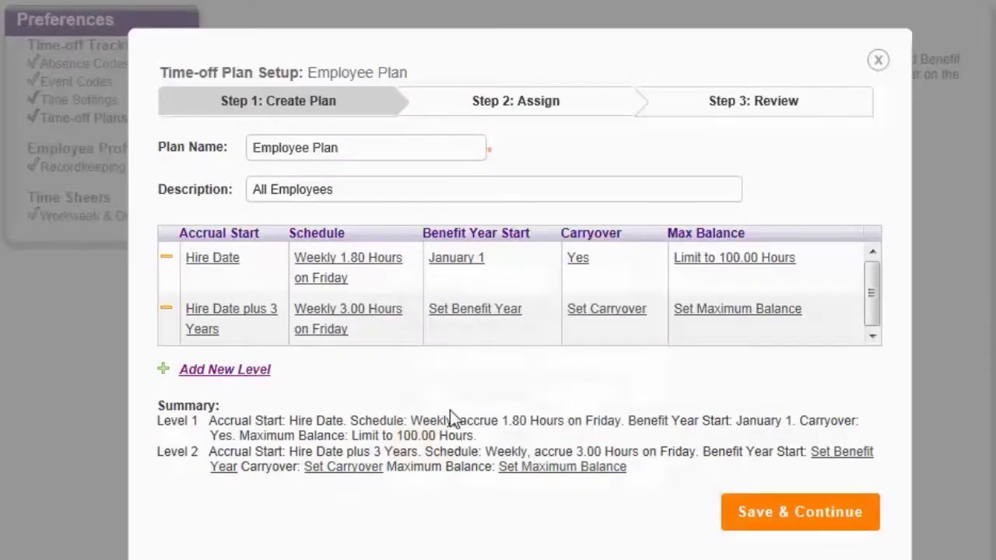
# Set the second level's benefit year to start January 1 and allow balances to carry over.
pyautogui.click(459, 309)
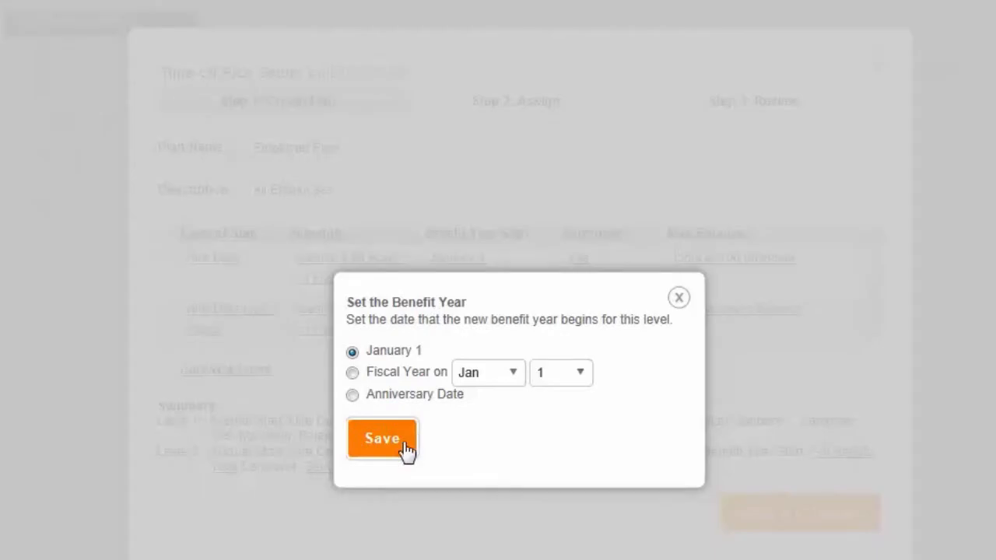
pyautogui.click(404, 447)
pyautogui.click(594, 310)
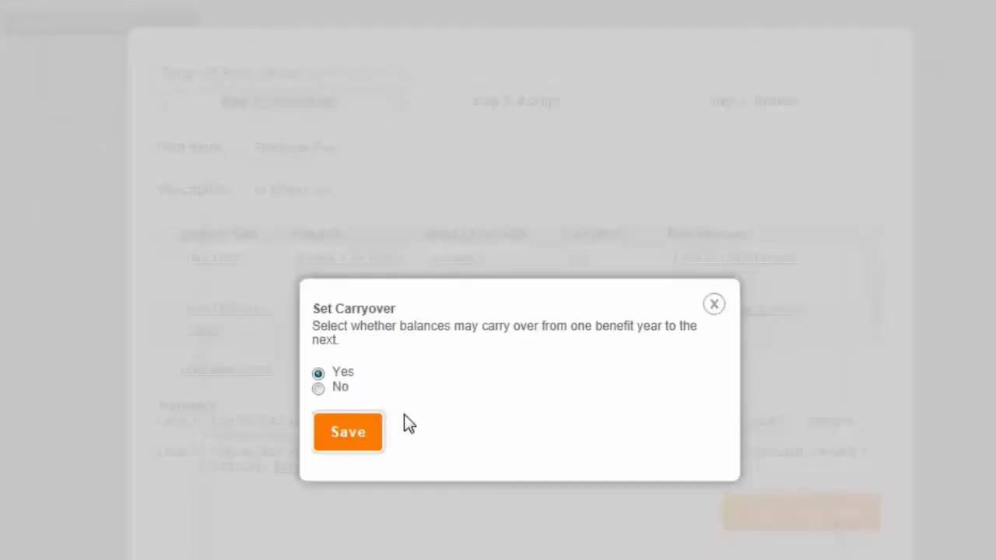
pyautogui.click(350, 442)
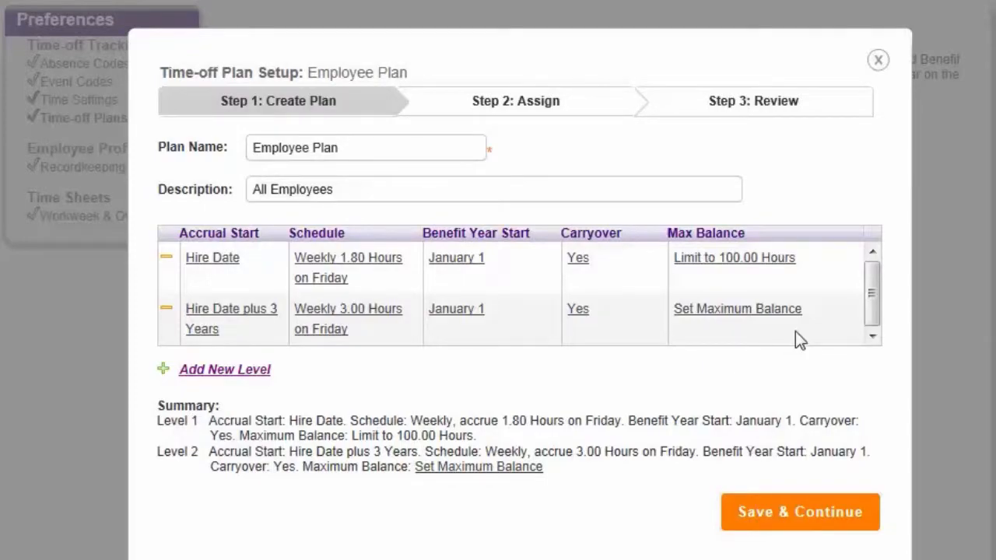
# Limit the second level's maximum balance to 200 hours and save the plan details to proceed to assignment.
pyautogui.click(764, 311)
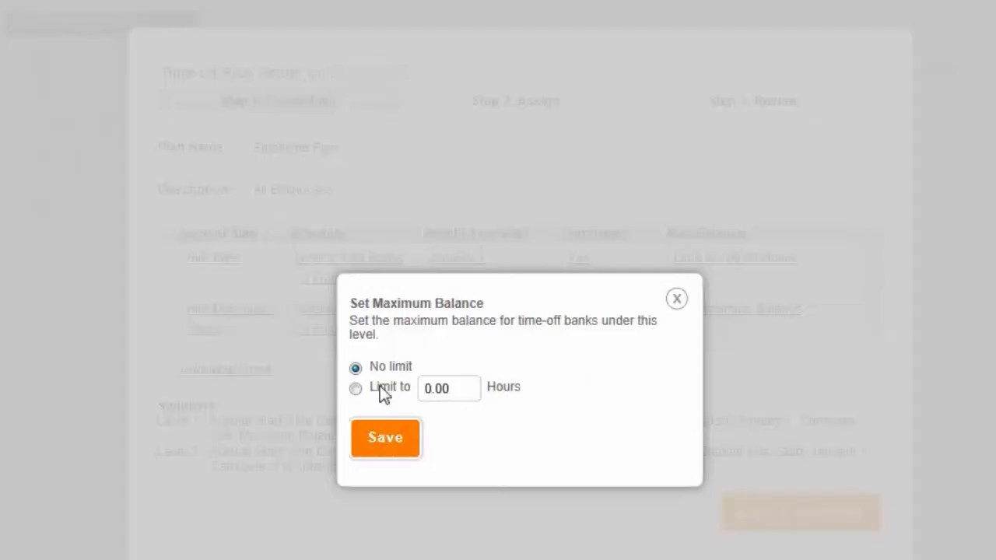
pyautogui.click(356, 389)
pyautogui.click(462, 391)
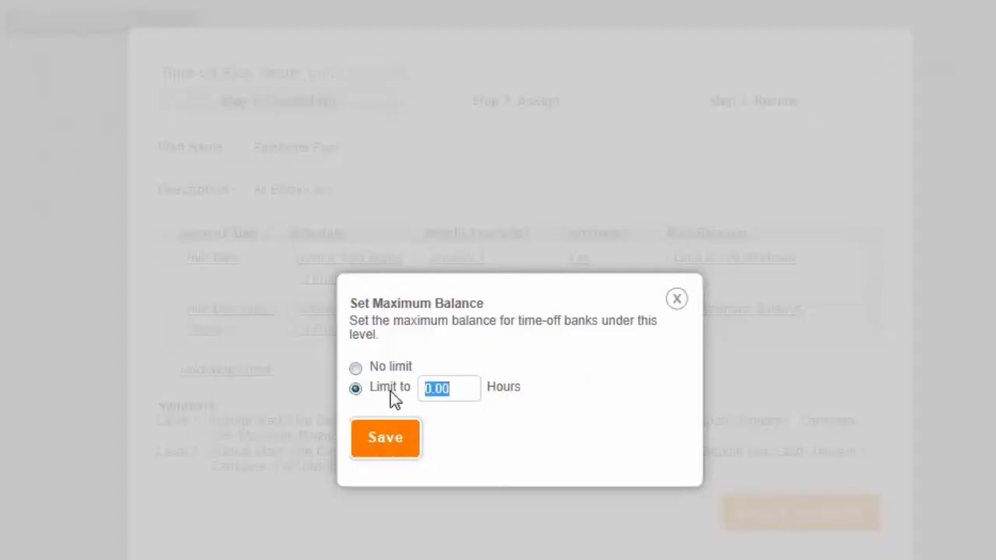
pyautogui.write('200')
pyautogui.click(380, 447)
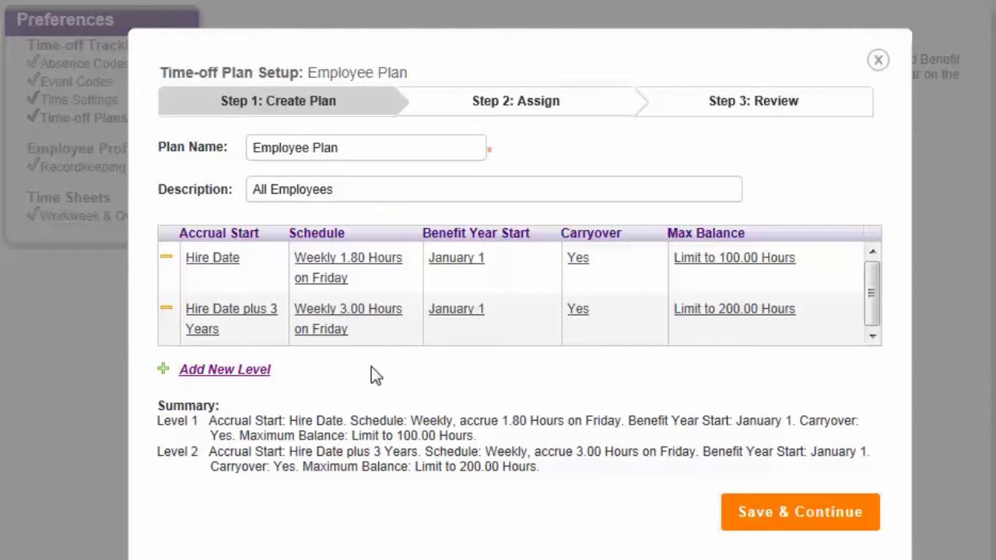
pyautogui.click(778, 513)
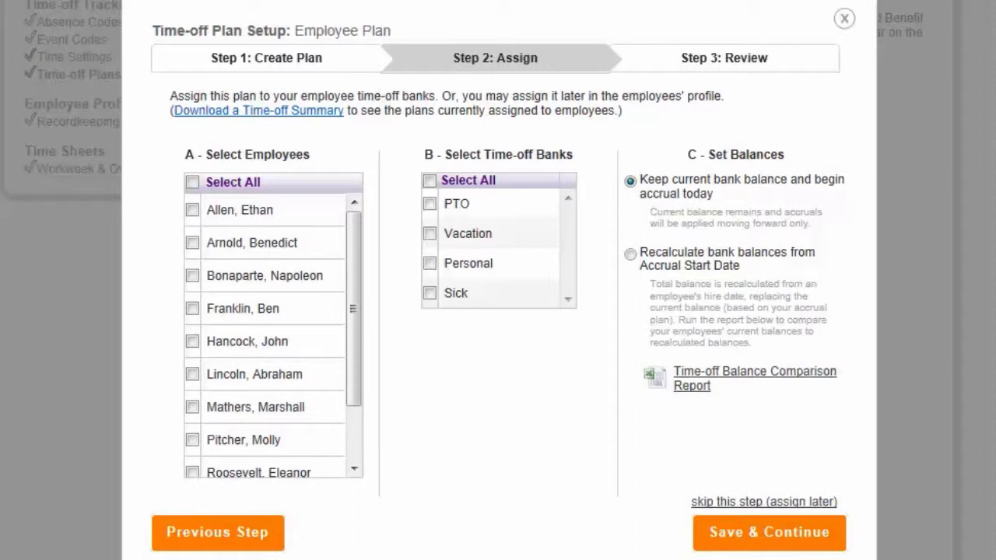
# Assign the plan to all employees' PTO banks, recalculating balances from the accrual start date, and save the reviewed plan.
pyautogui.click(192, 182)
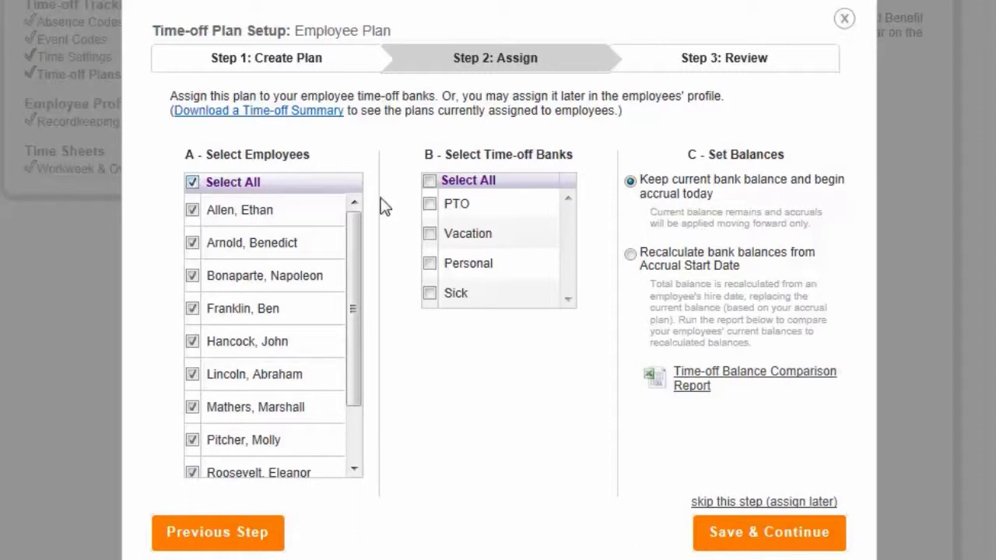
pyautogui.click(430, 204)
pyautogui.click(630, 254)
pyautogui.click(734, 545)
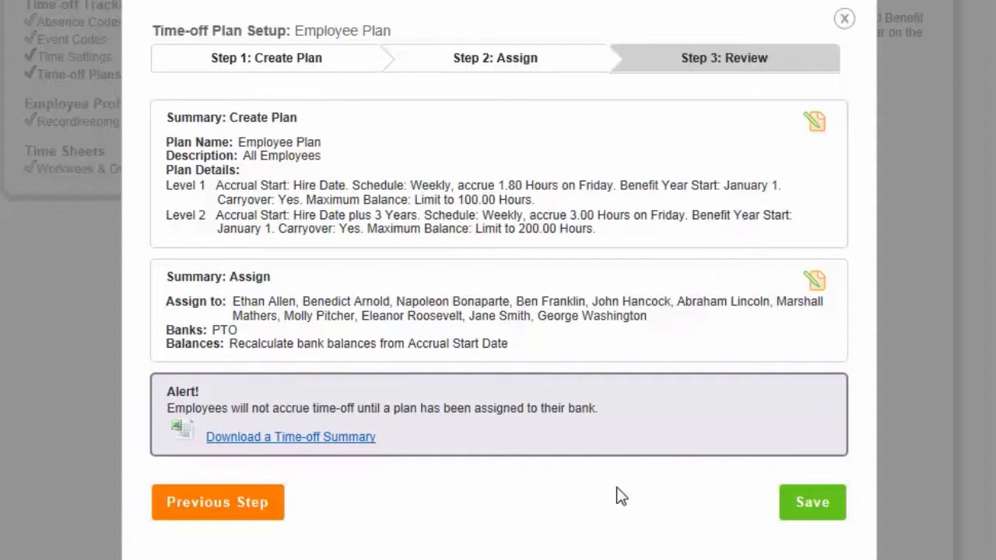
pyautogui.click(813, 506)
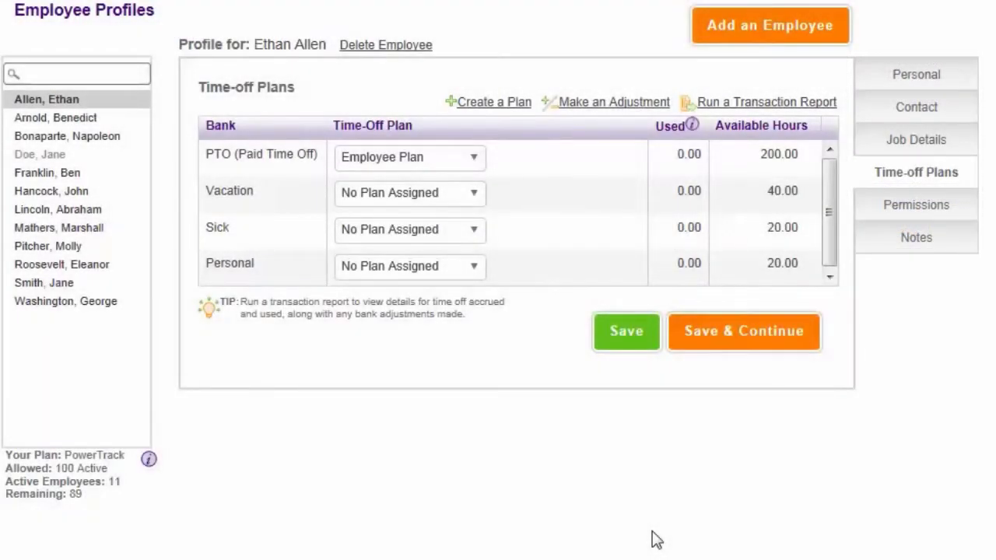
# Start a time-off adjustment in the open employee profile, dated 03/11/2014, that adds 2 hours.
pyautogui.click(616, 102)
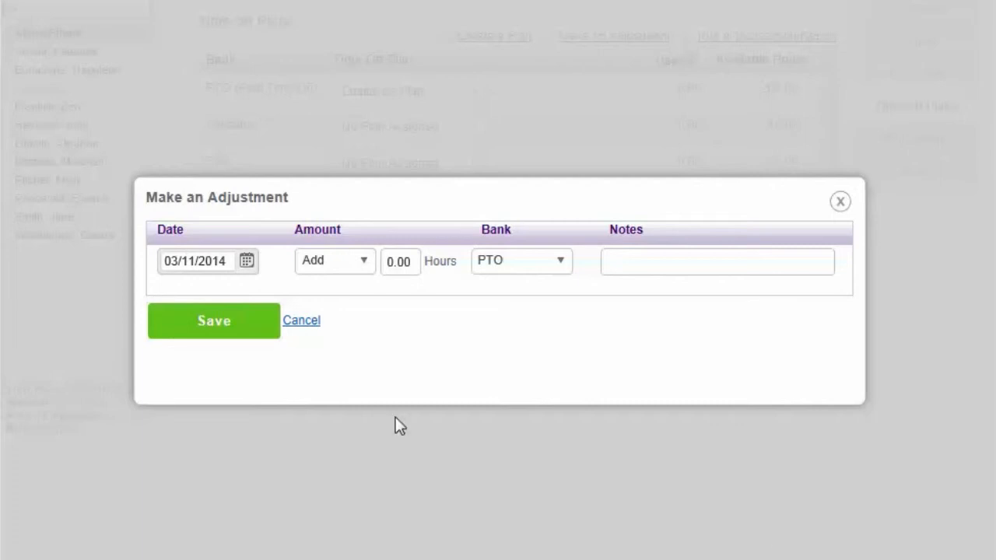
pyautogui.click(249, 262)
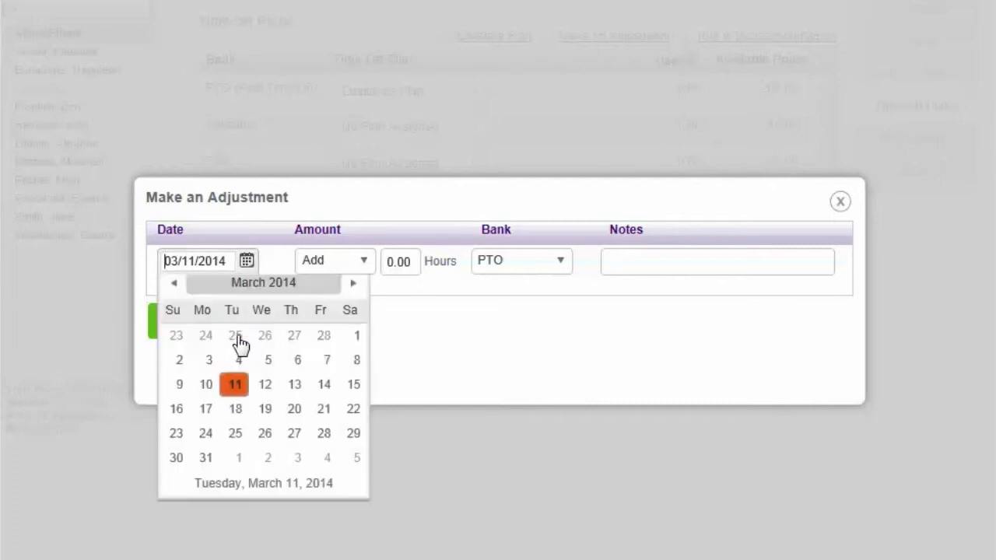
pyautogui.click(235, 389)
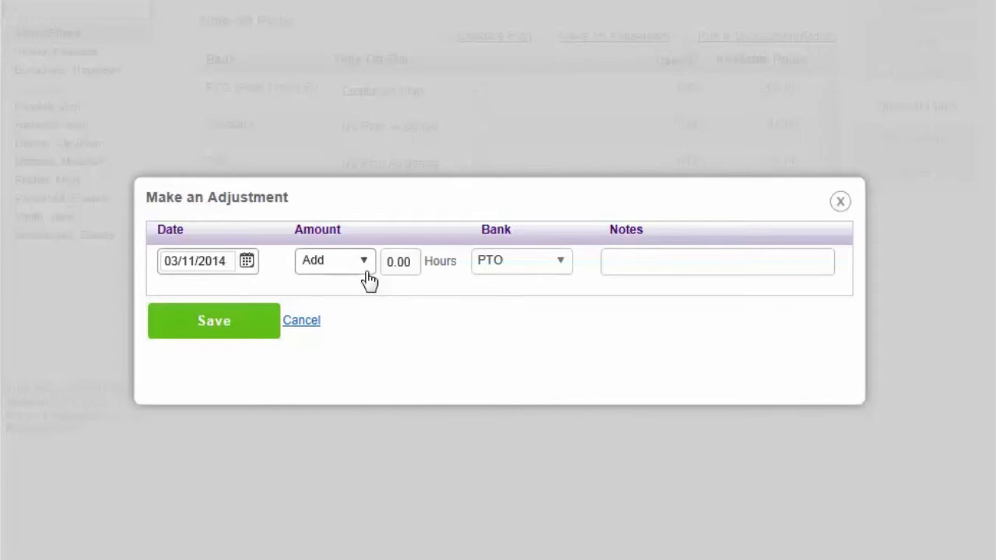
pyautogui.click(363, 274)
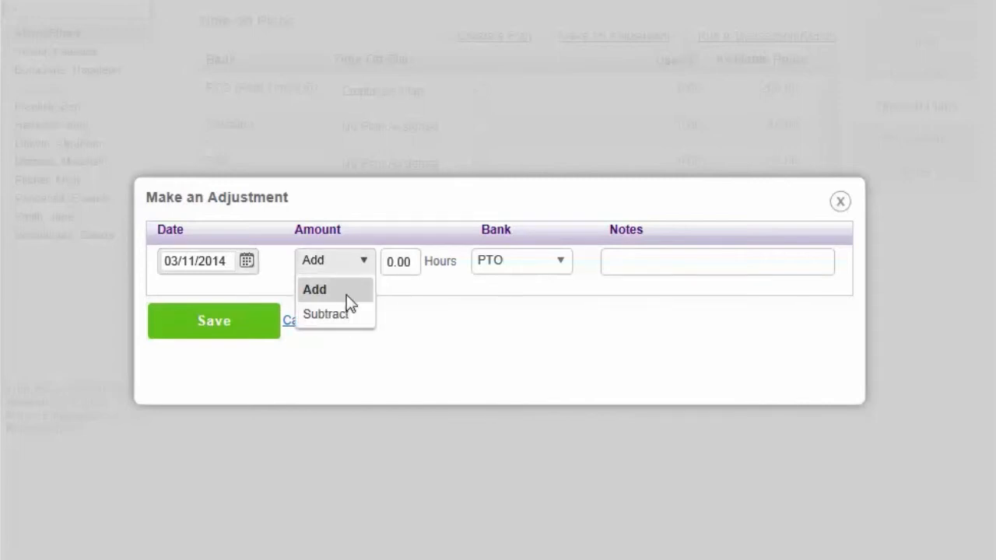
pyautogui.click(345, 294)
pyautogui.moveTo(385, 262); pyautogui.dragTo(417, 265)
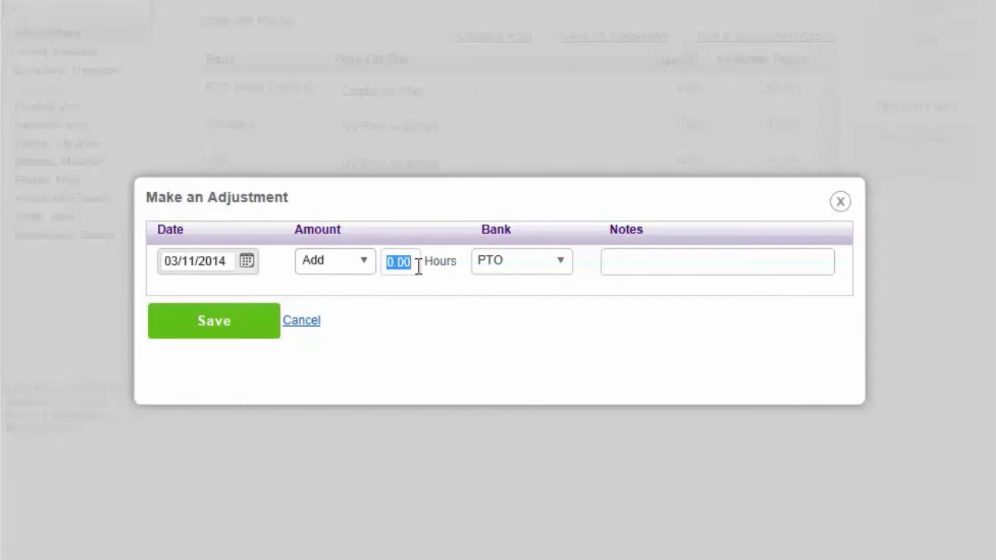
pyautogui.write('2')
# Apply the adjustment to the PTO bank with the note "Worked overtime" and save it.
pyautogui.click(555, 270)
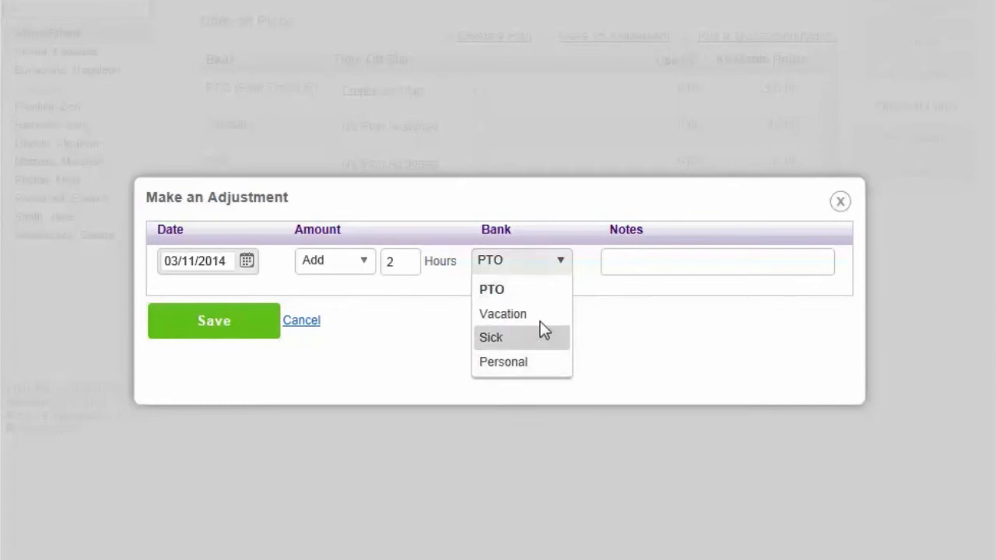
pyautogui.click(537, 294)
pyautogui.click(628, 269)
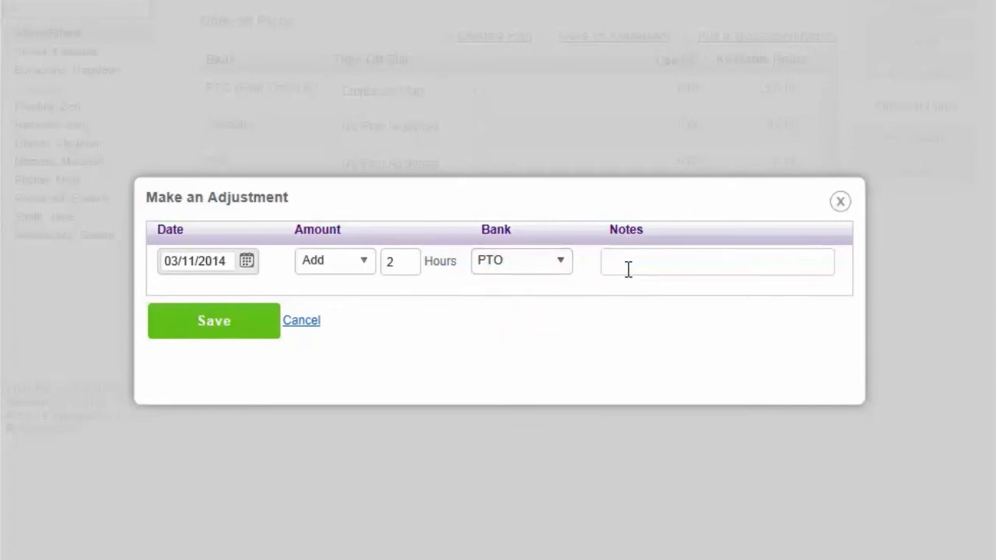
pyautogui.write('Worked overtime')
pyautogui.click(241, 322)
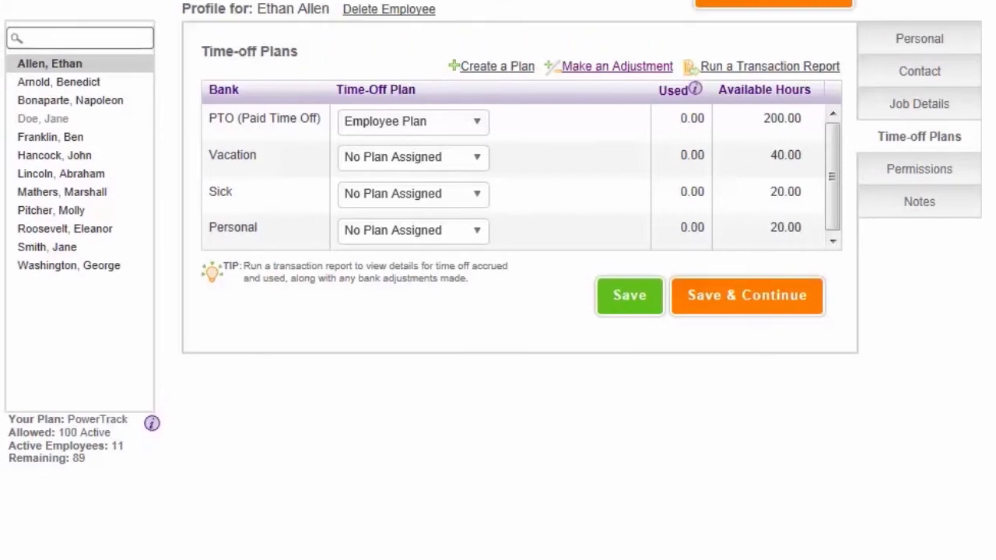